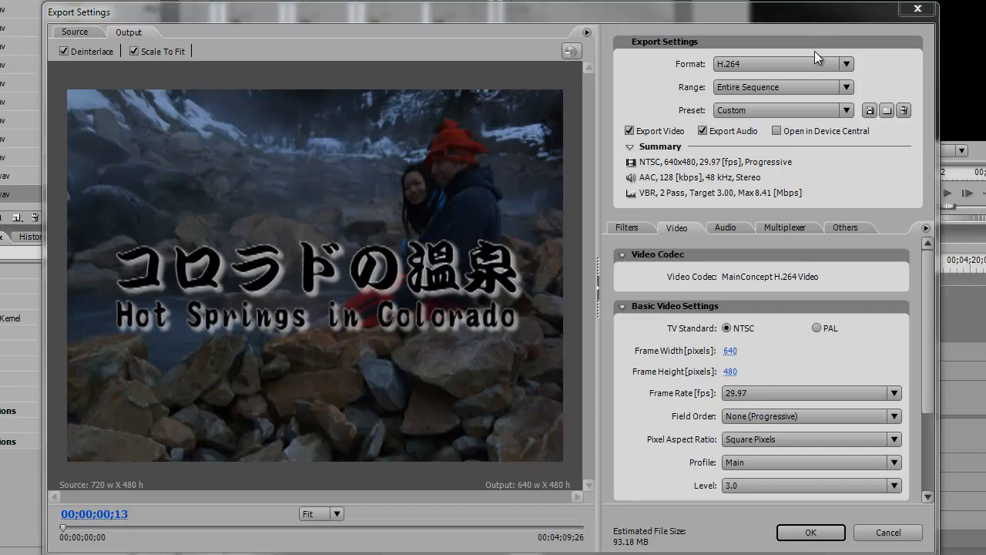
Choose H.264 as the export format and AAC as the audio codec
click(814, 50)
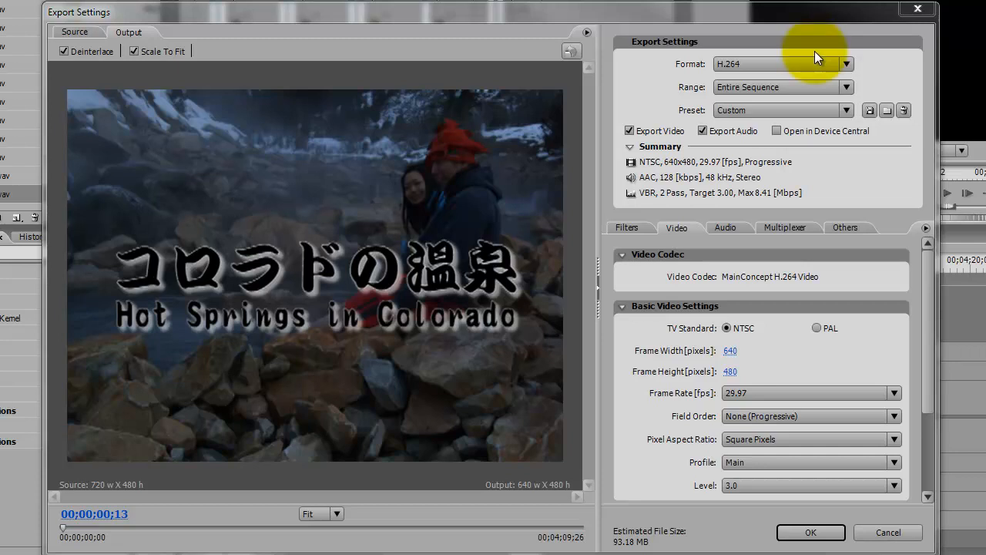
click(797, 59)
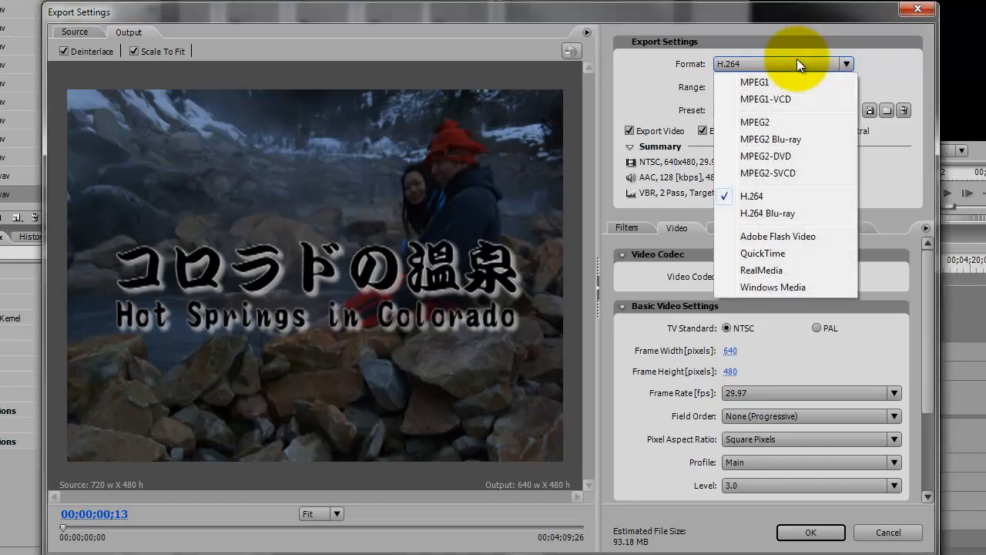
click(775, 198)
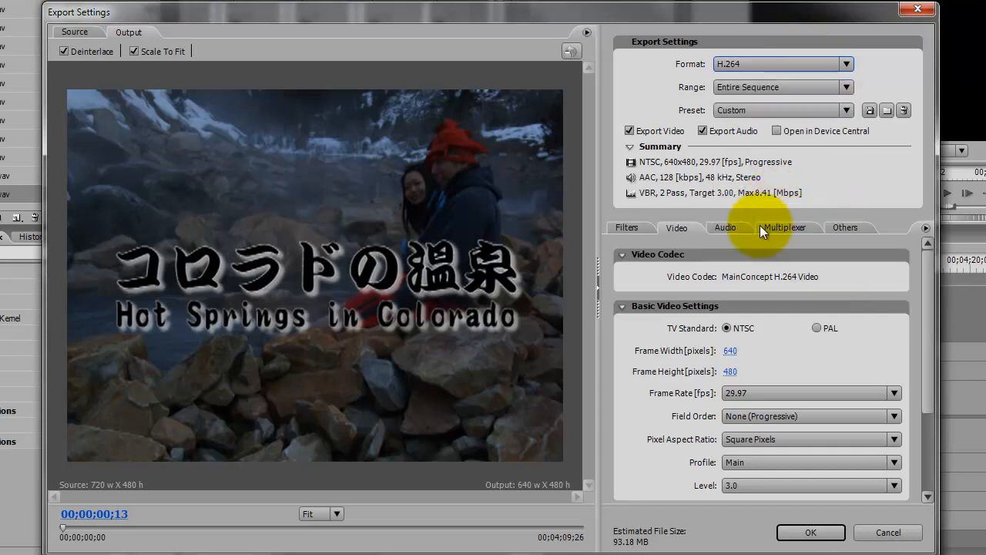
click(725, 228)
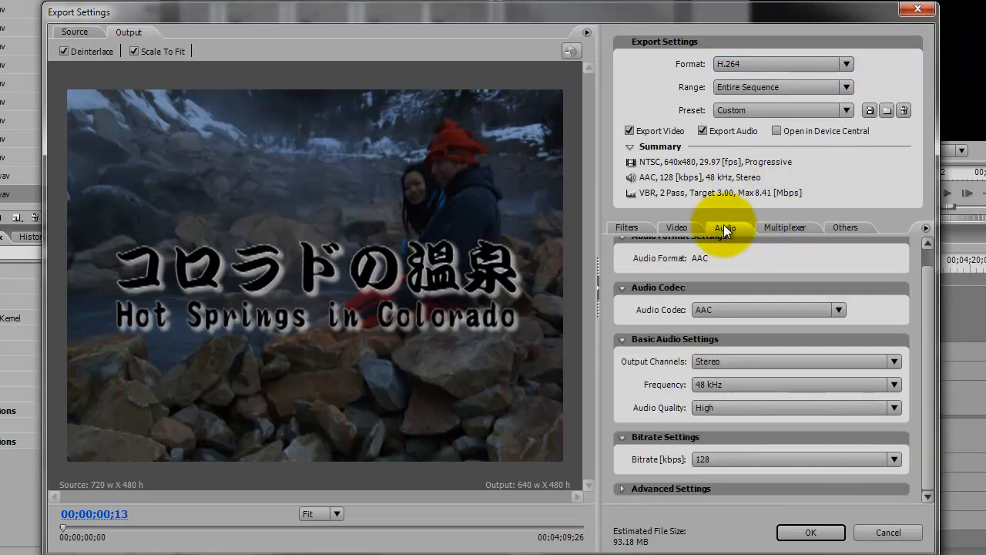
click(755, 307)
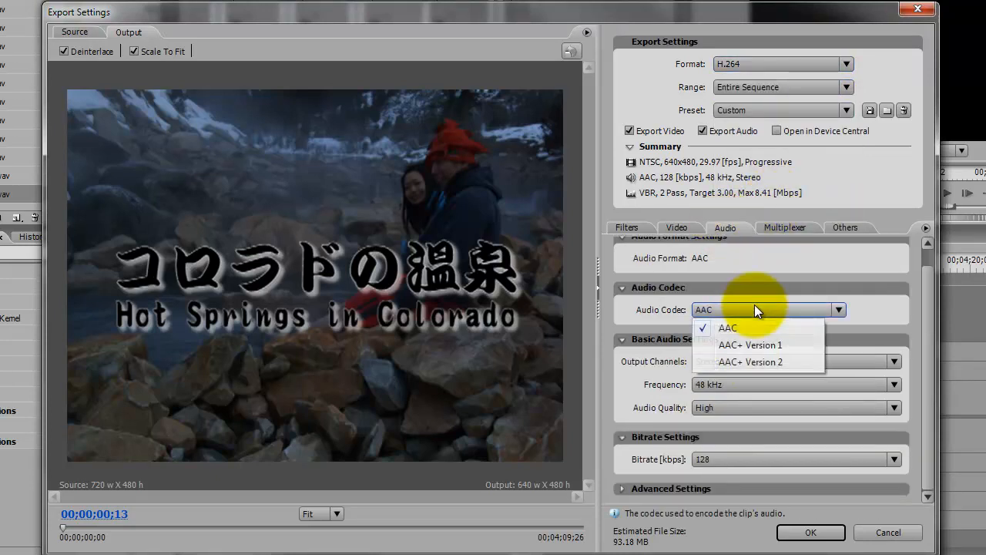
click(754, 304)
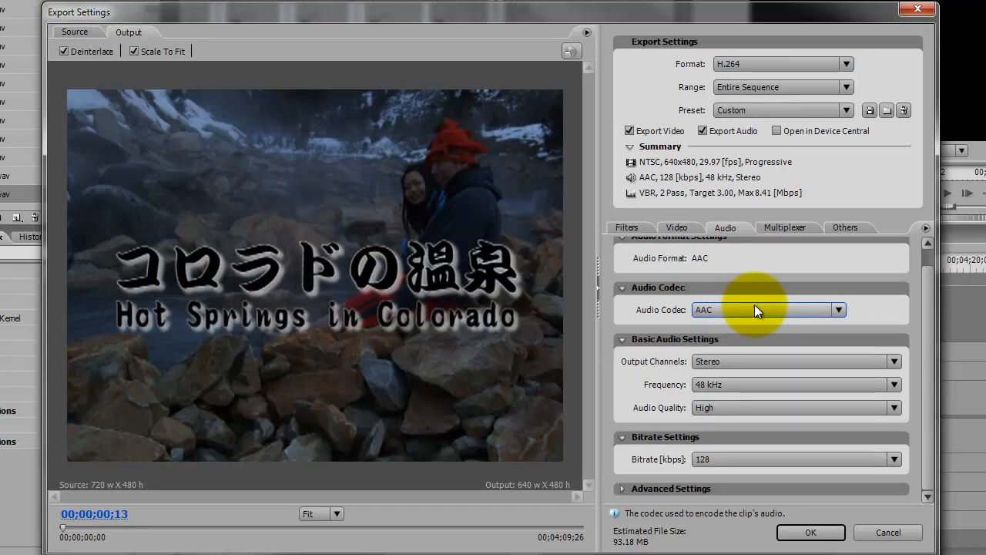
Set the video target bitrate to 0.25 Mbps
click(679, 230)
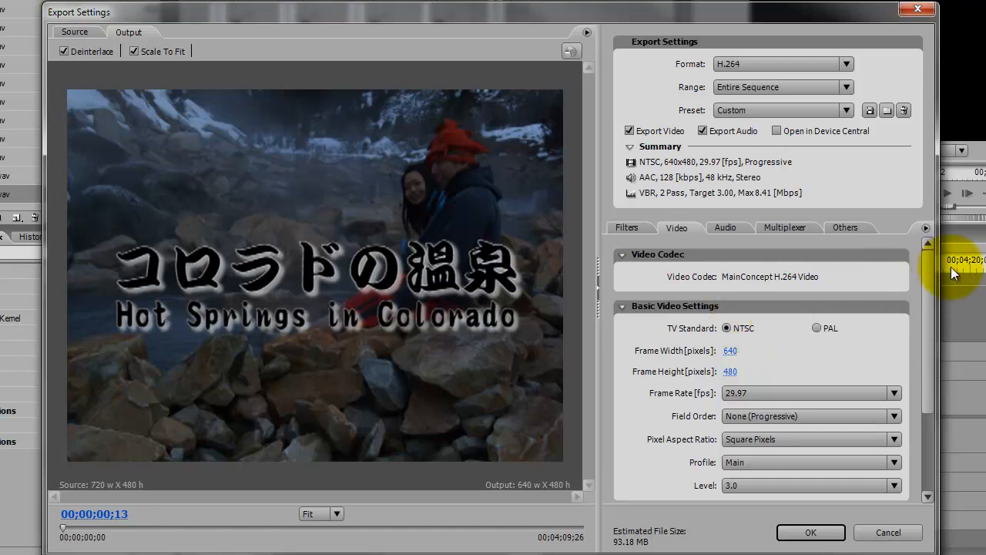
drag(926, 270, 920, 350)
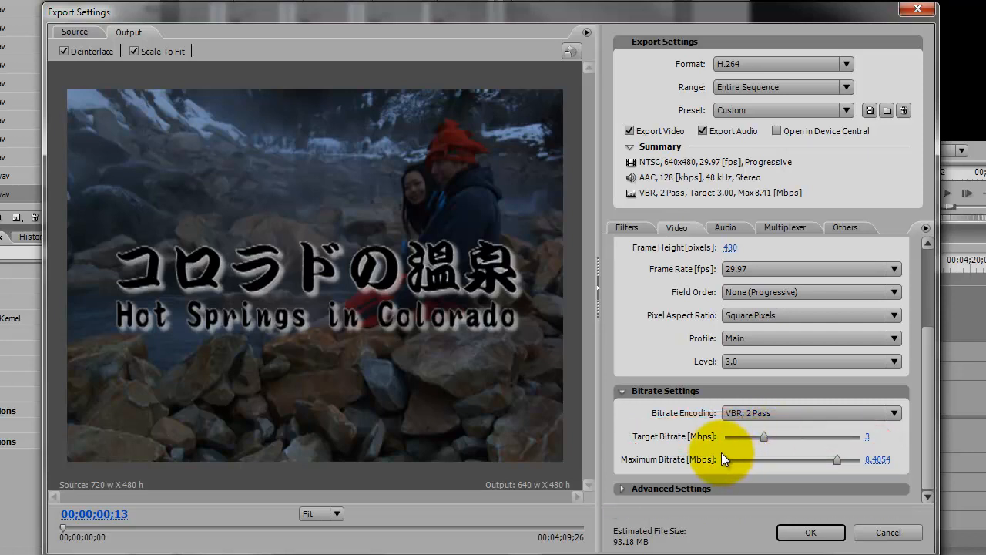
click(868, 438)
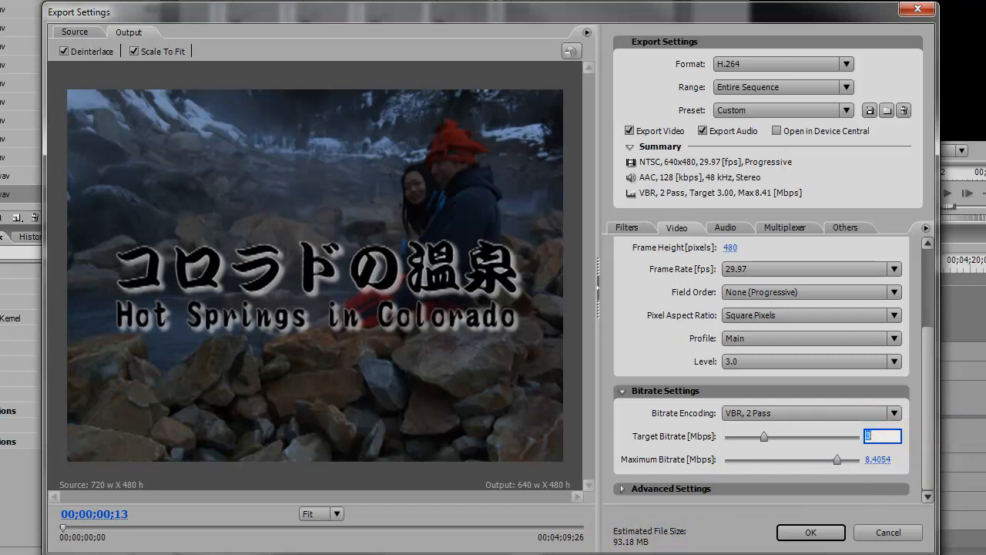
text(.25)
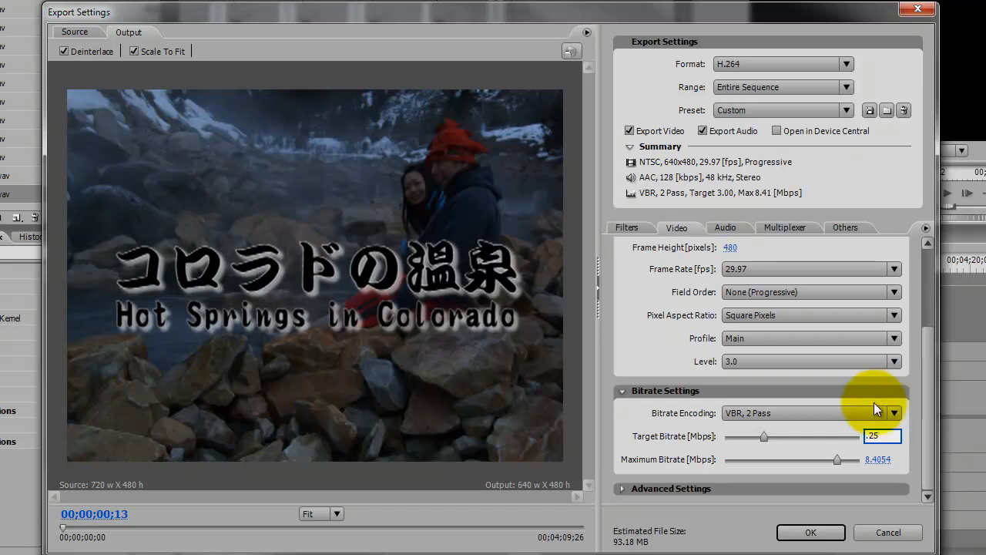
key(Return)
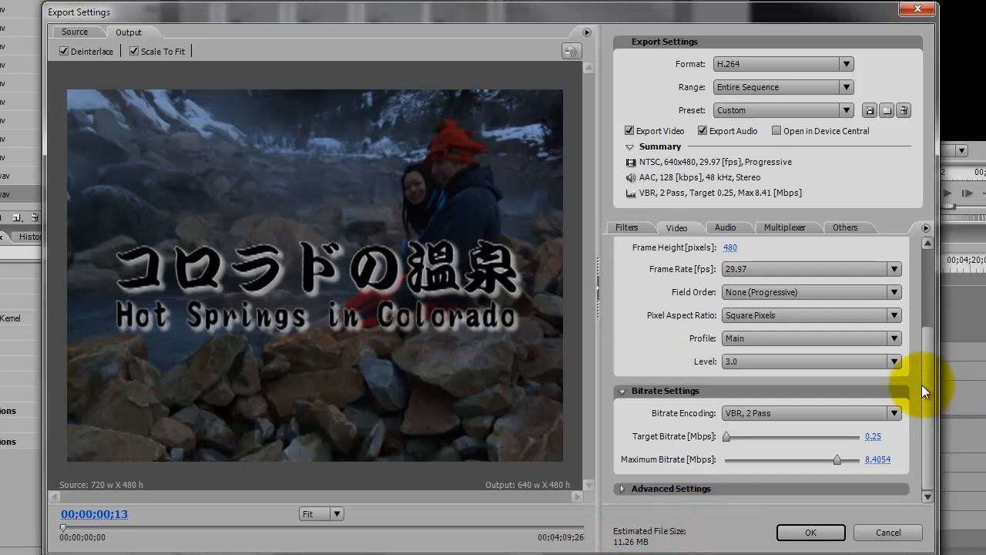
Raise the video target bitrate to 0.5 Mbps
click(874, 436)
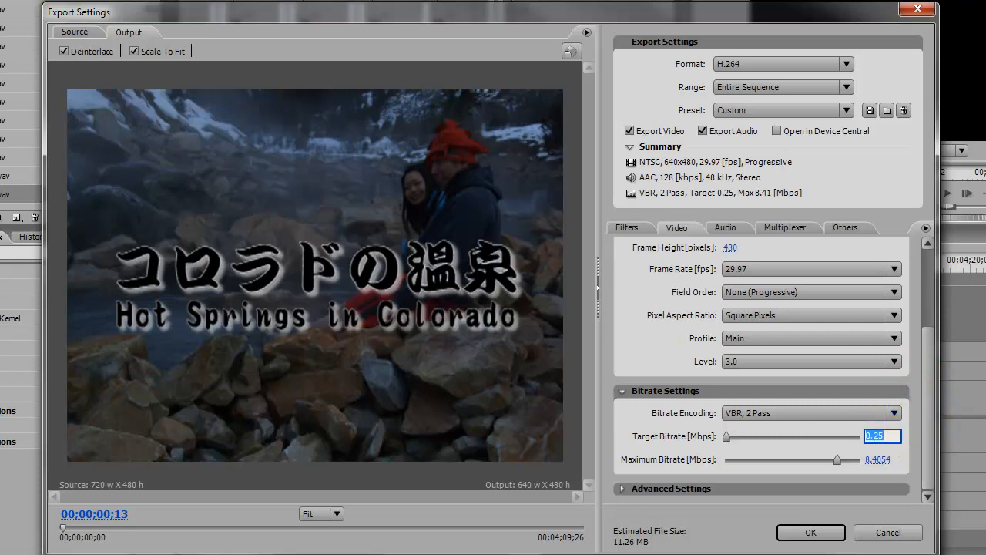
text(.5)
click(895, 398)
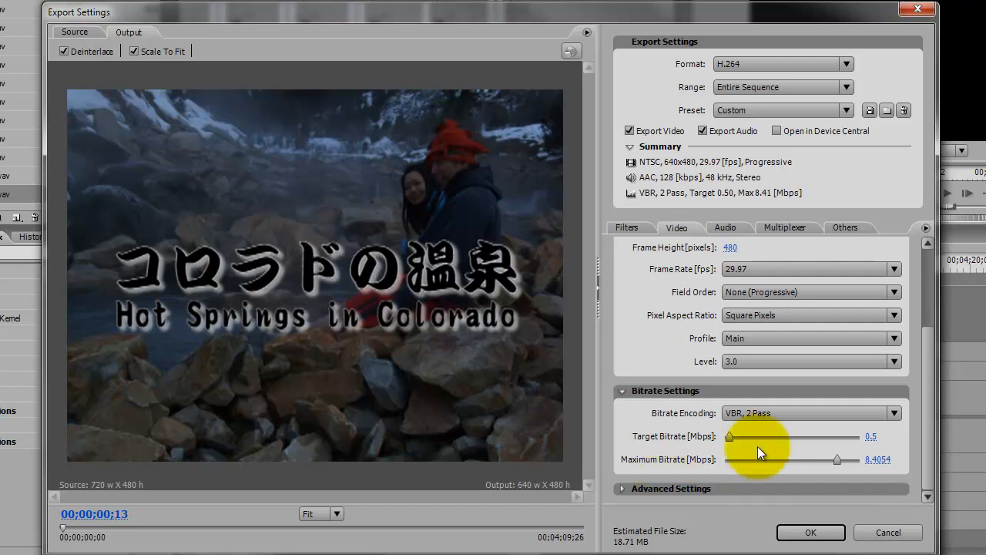
Choose 48 kHz as the audio frequency and Stereo as the output channels, briefly trying Mono
click(718, 228)
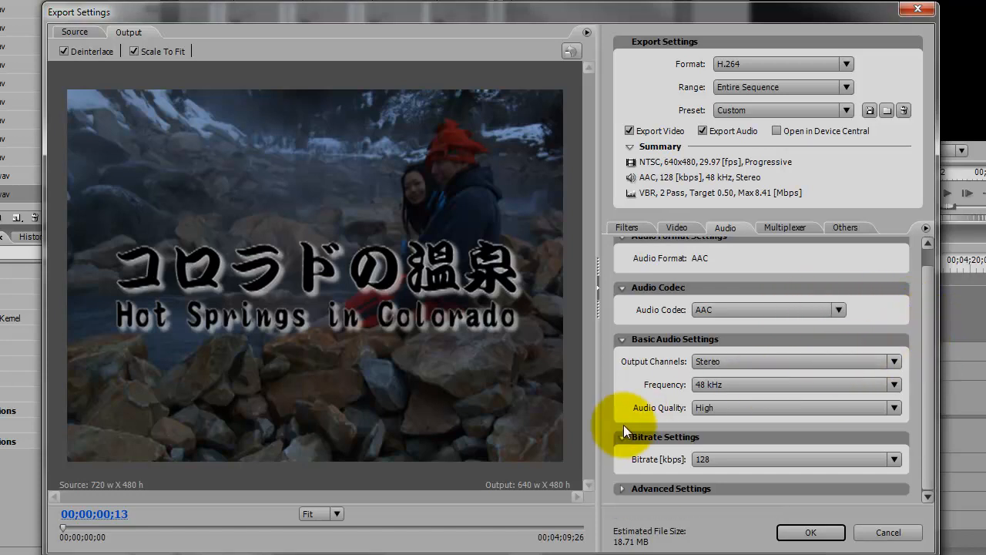
click(721, 384)
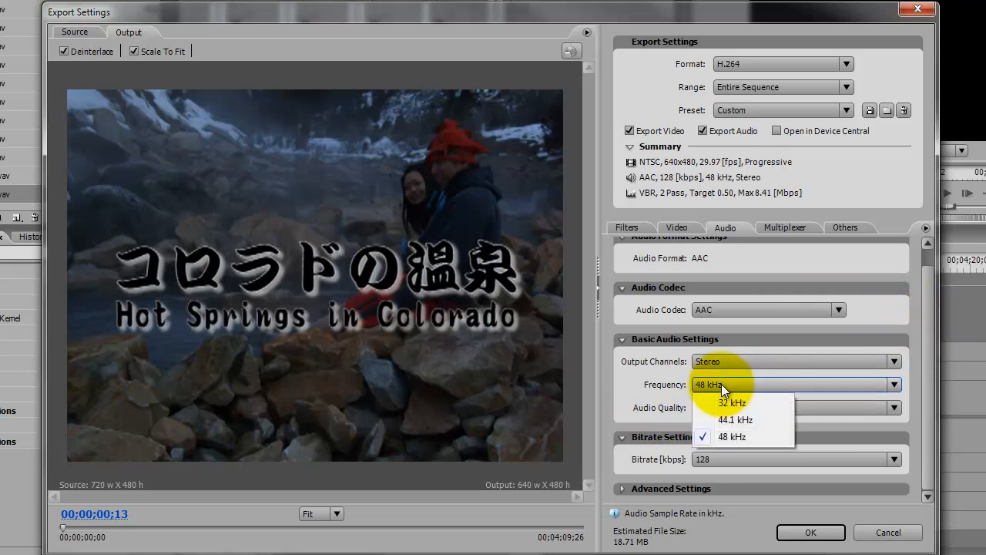
click(760, 438)
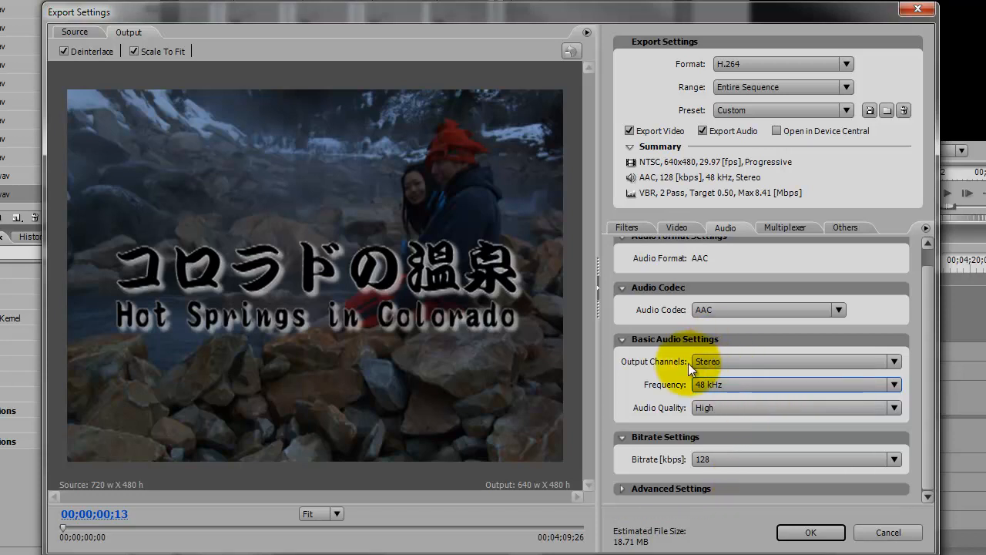
click(745, 362)
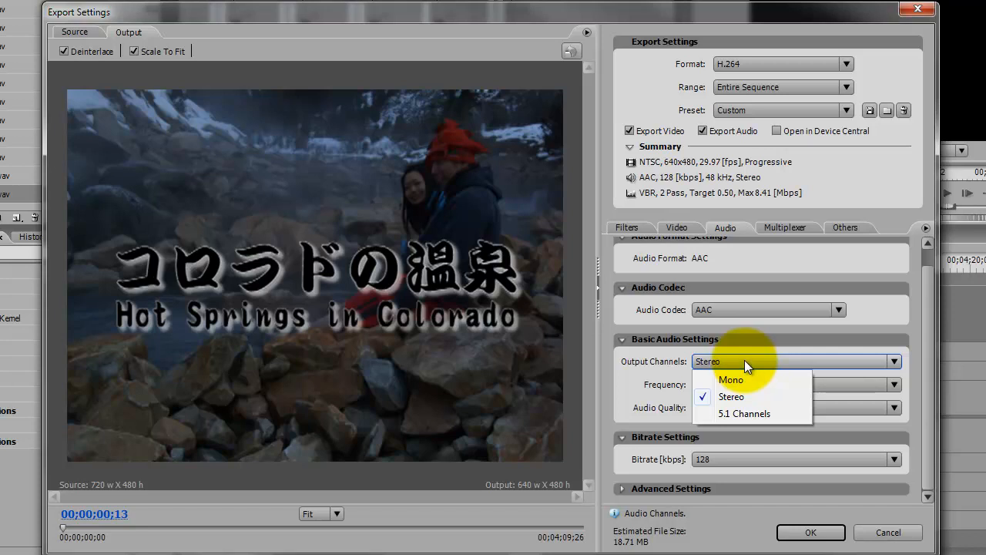
click(793, 382)
click(783, 363)
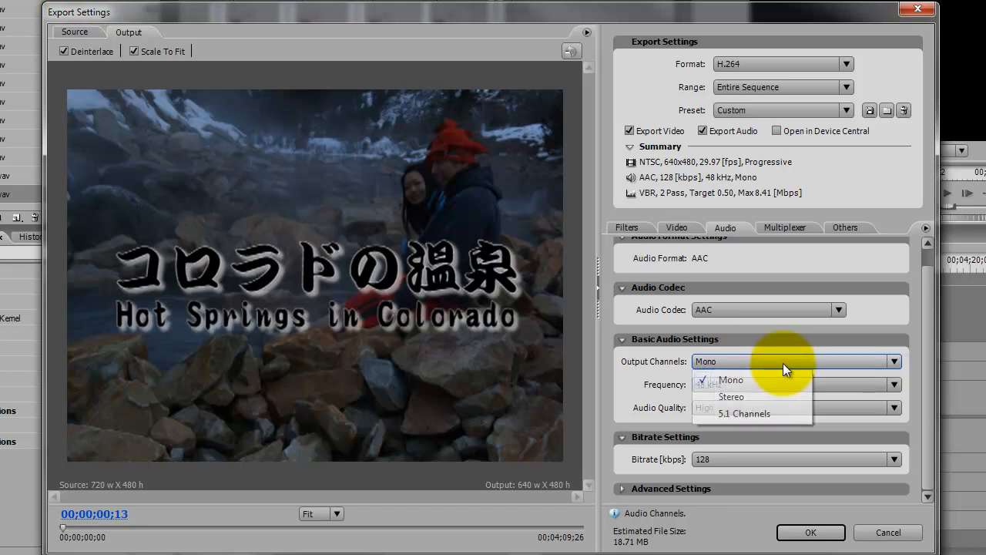
click(779, 395)
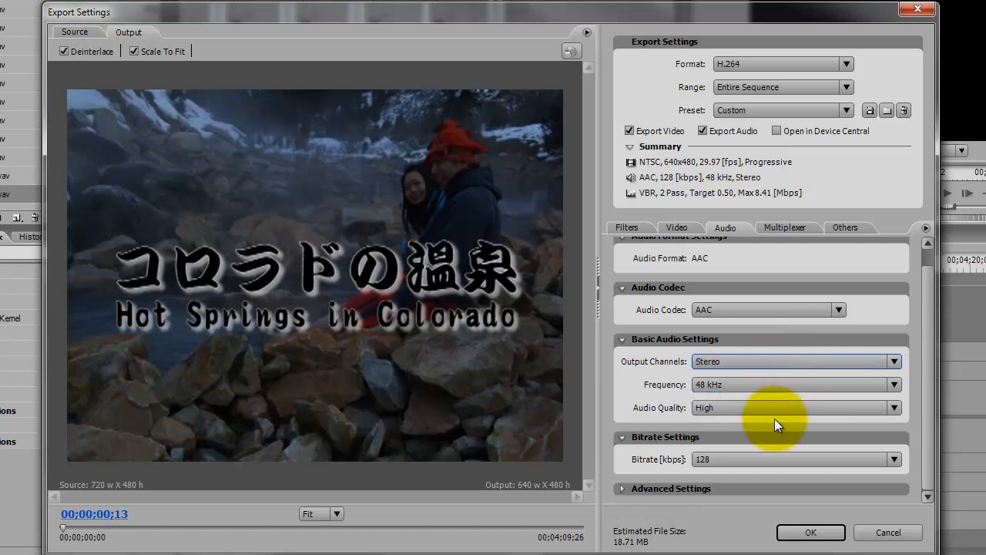
Choose 128 kbps as the audio bitrate
click(743, 459)
click(743, 459)
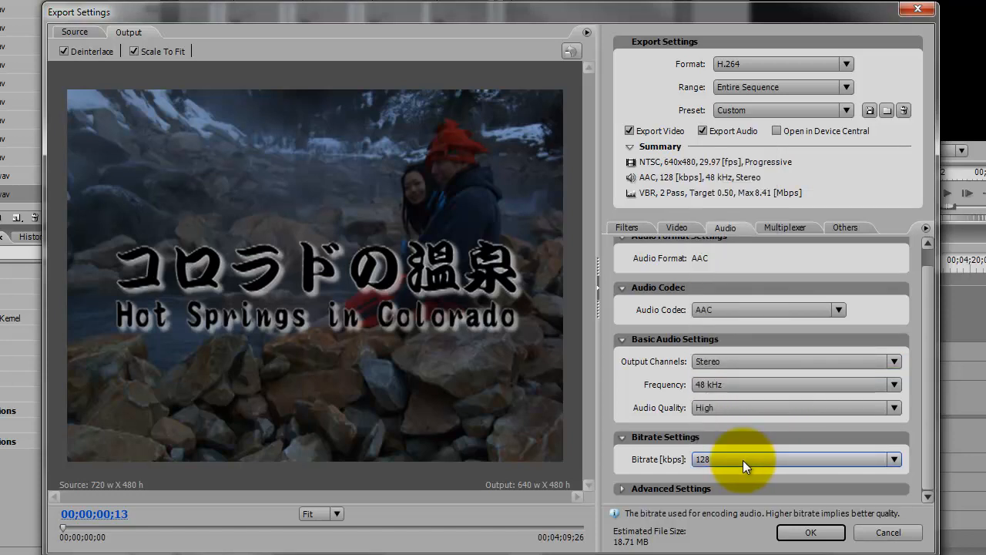
click(743, 459)
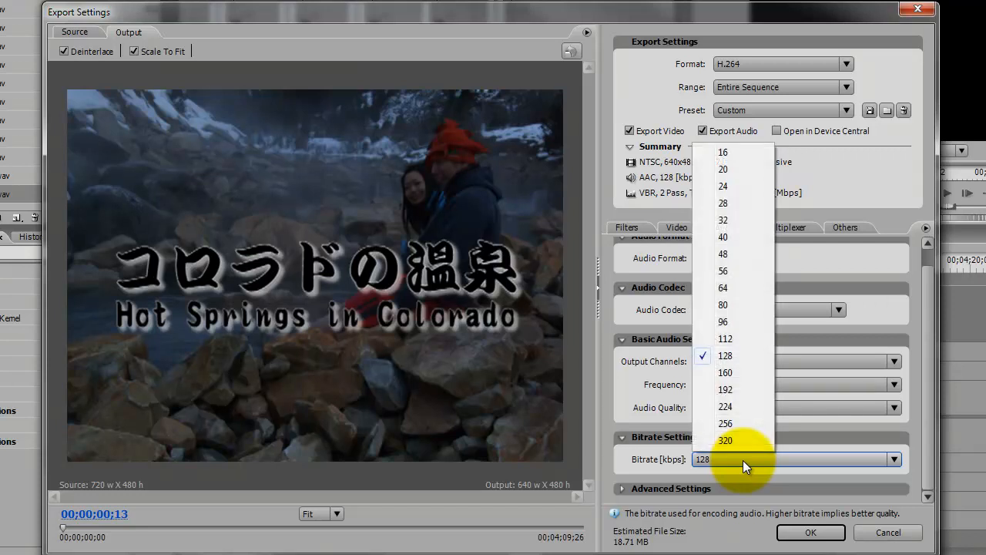
click(729, 355)
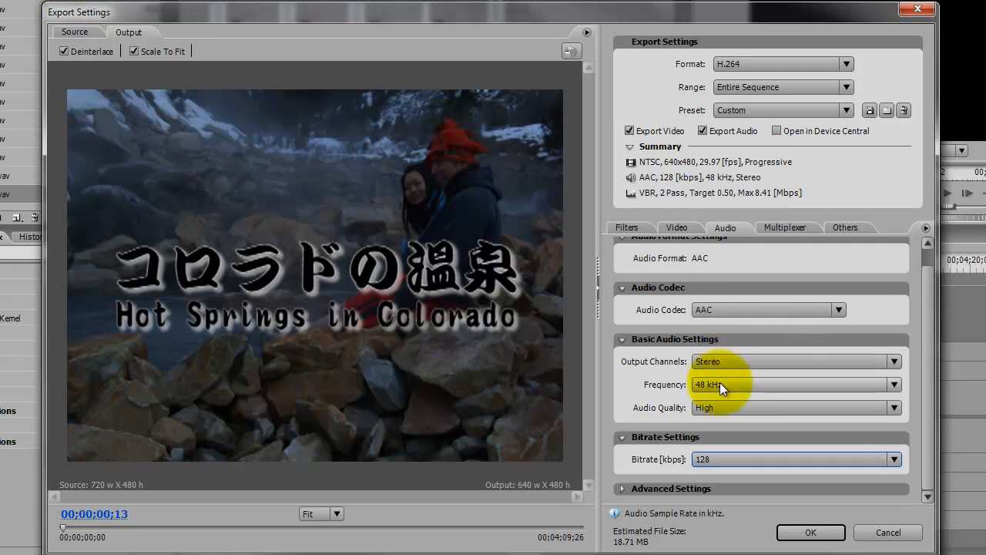
click(709, 456)
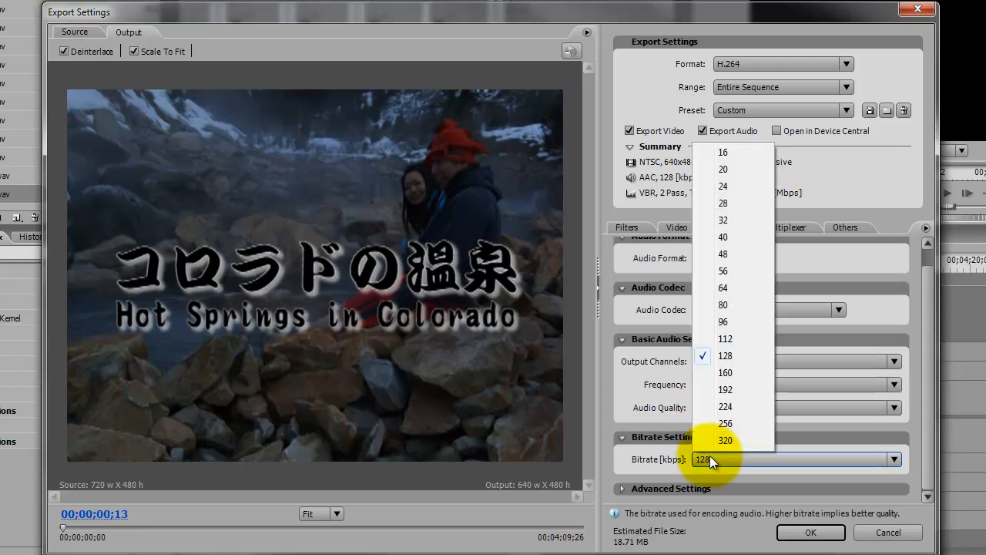
click(720, 359)
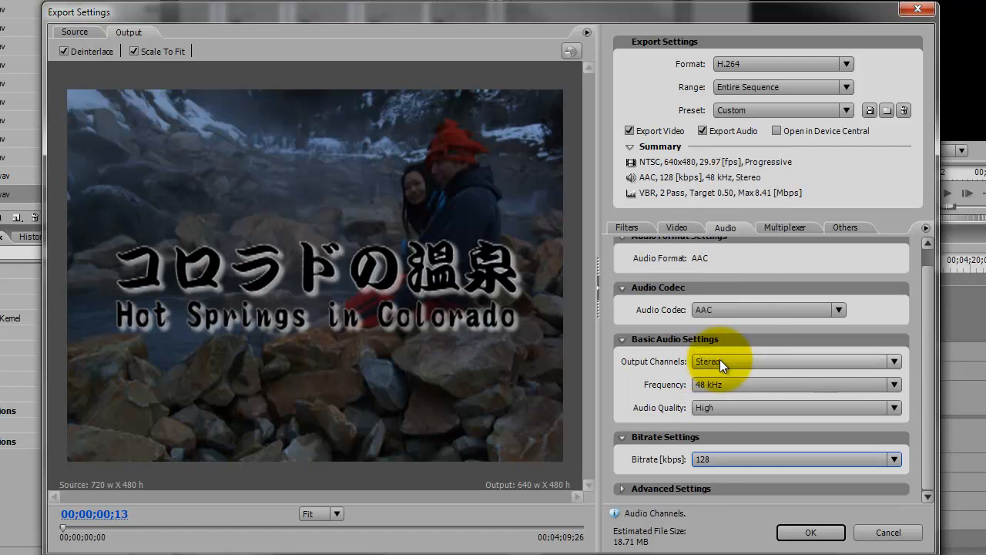
Choose VBR, 2 Pass as the video bitrate encoding
click(677, 227)
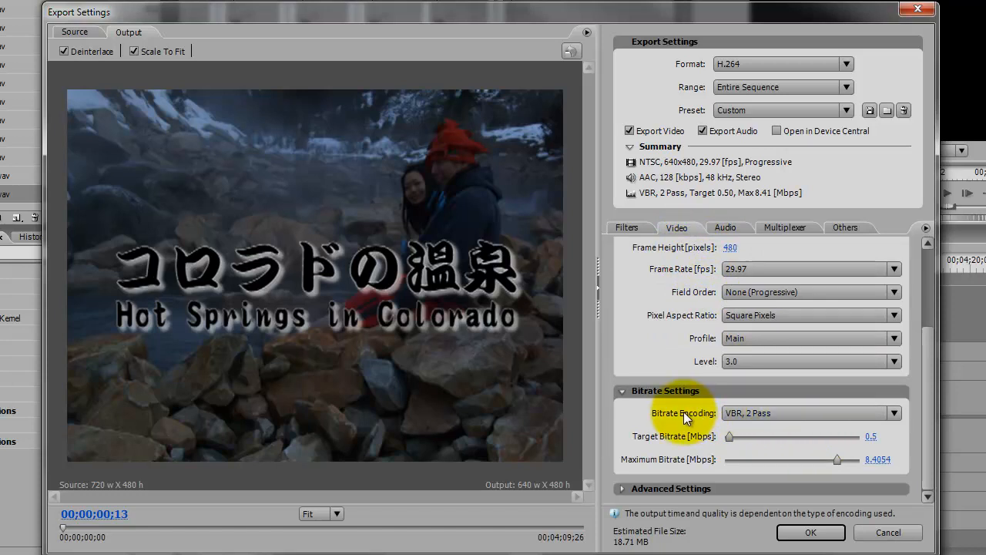
click(757, 412)
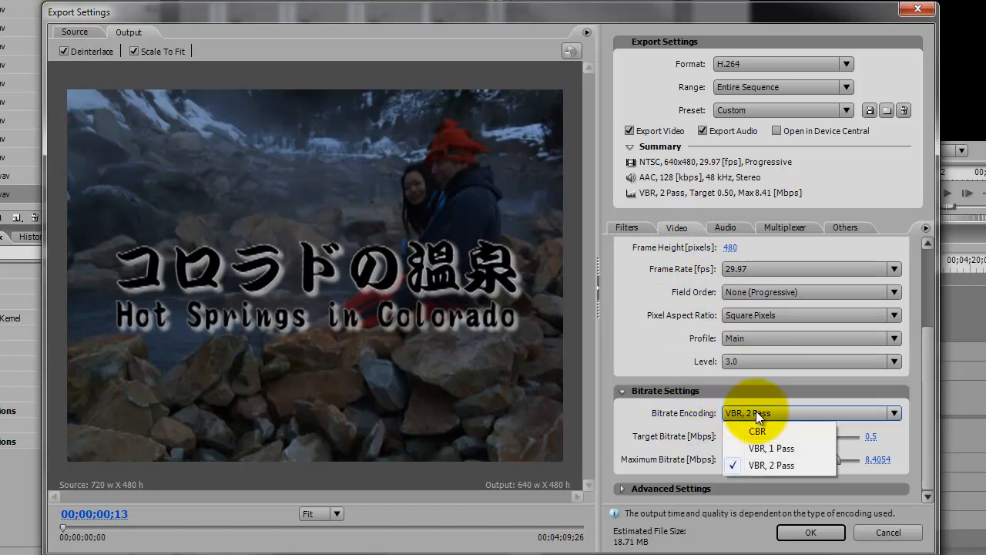
click(793, 464)
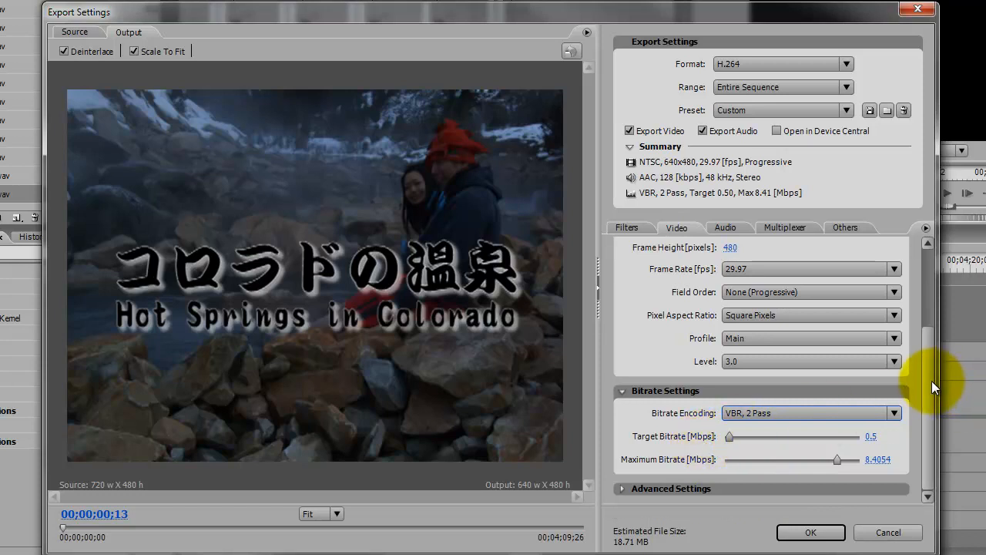
Raise the video target bitrate to 2 Mbps and on to 3 Mbps
drag(932, 381, 911, 452)
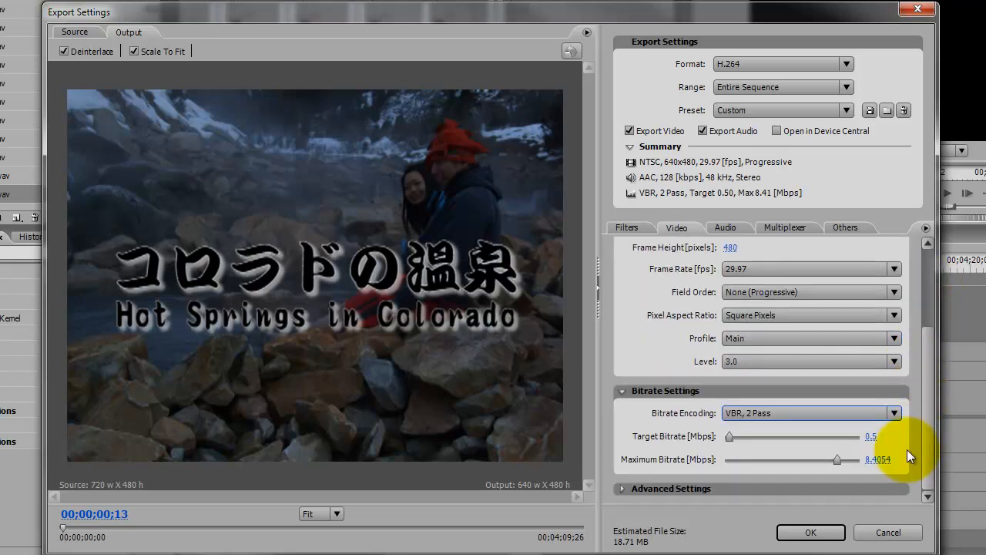
drag(865, 437, 871, 437)
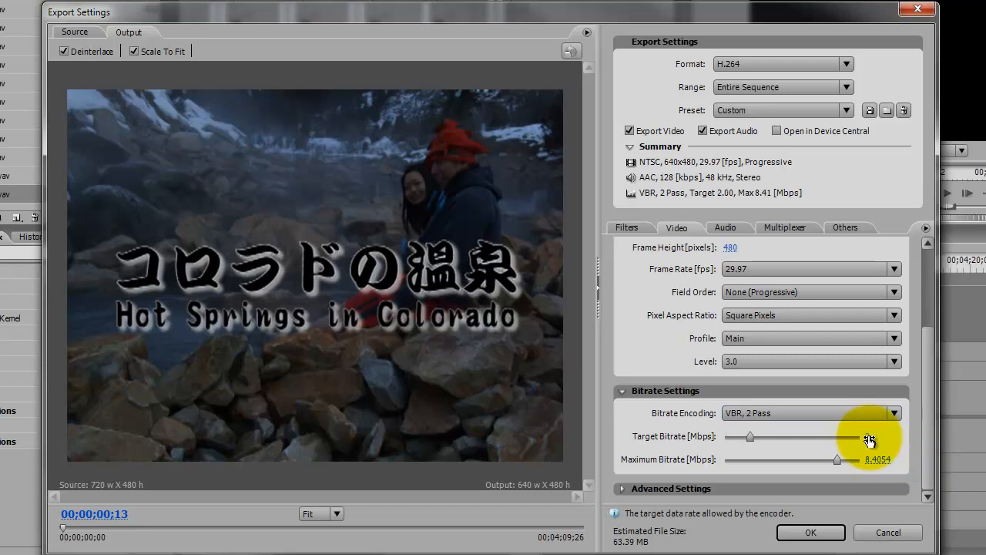
click(871, 437)
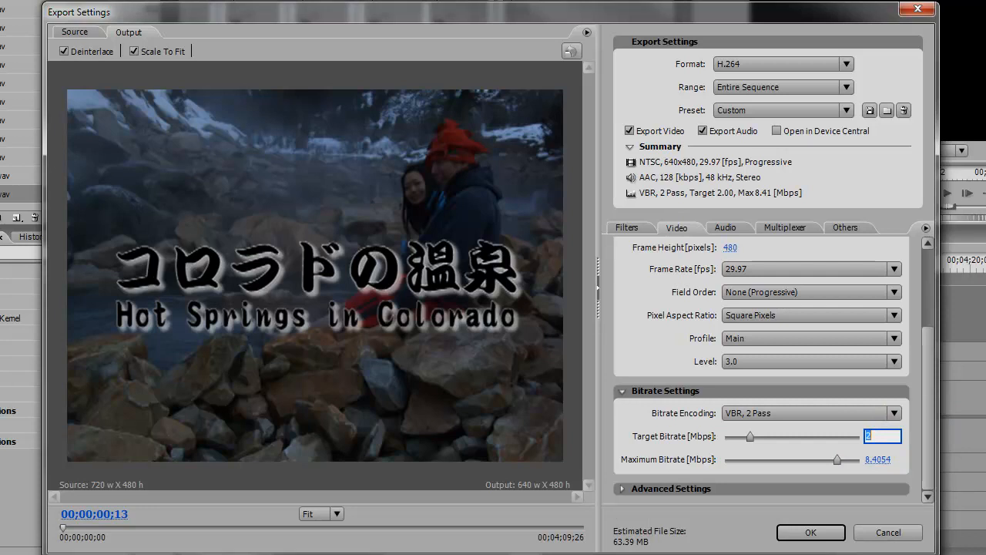
text(3)
click(914, 433)
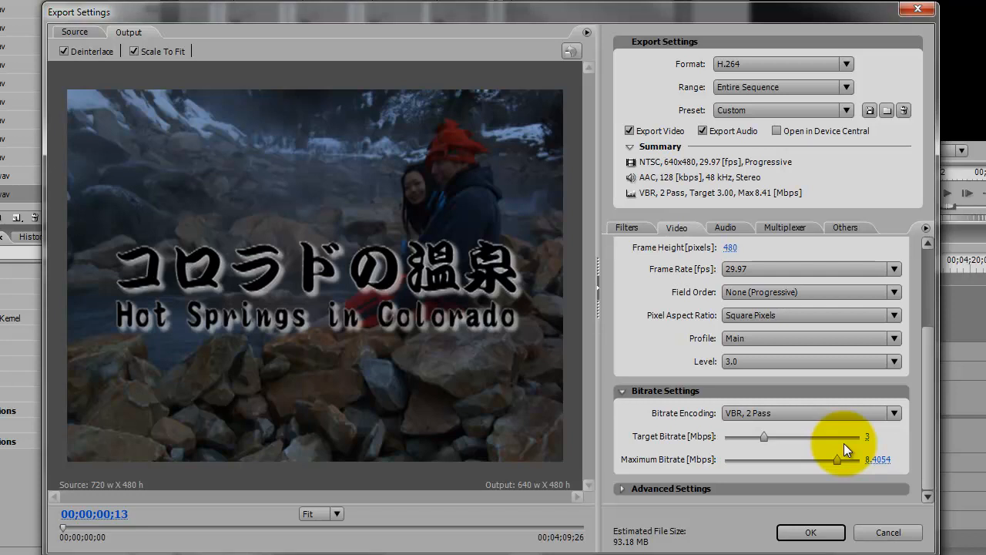
Try video target bitrates of 0.5 Mbps and 6 Mbps to compare the estimated file sizes
click(867, 436)
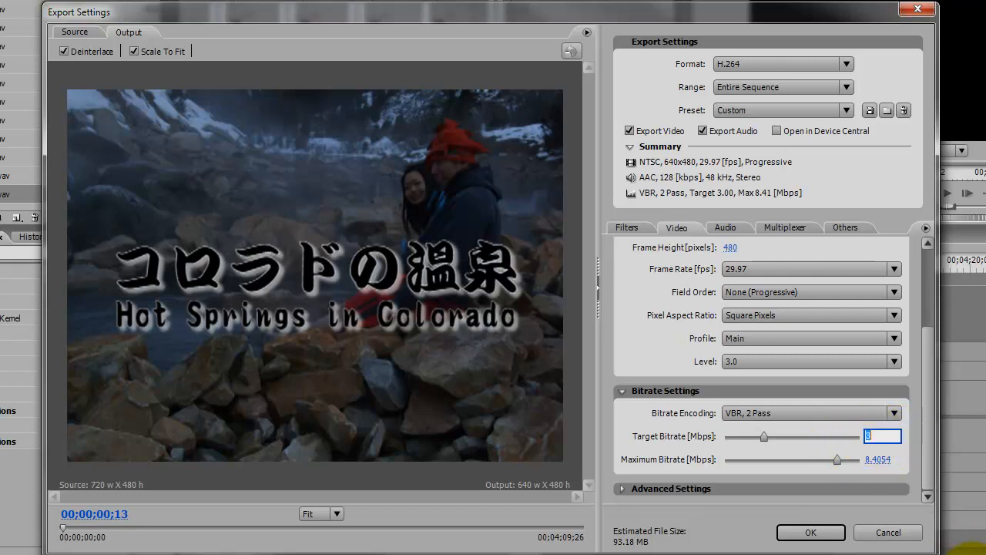
text(.5)
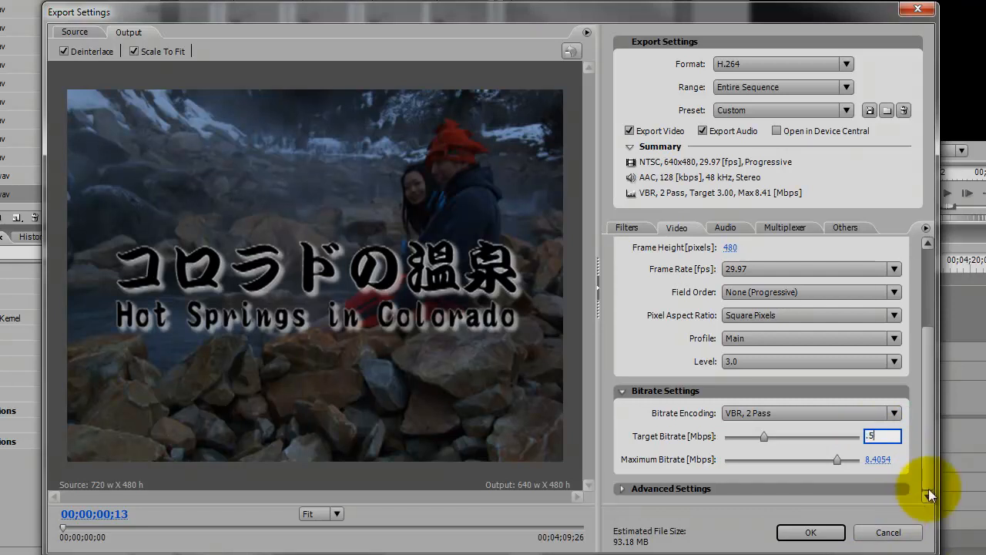
click(911, 439)
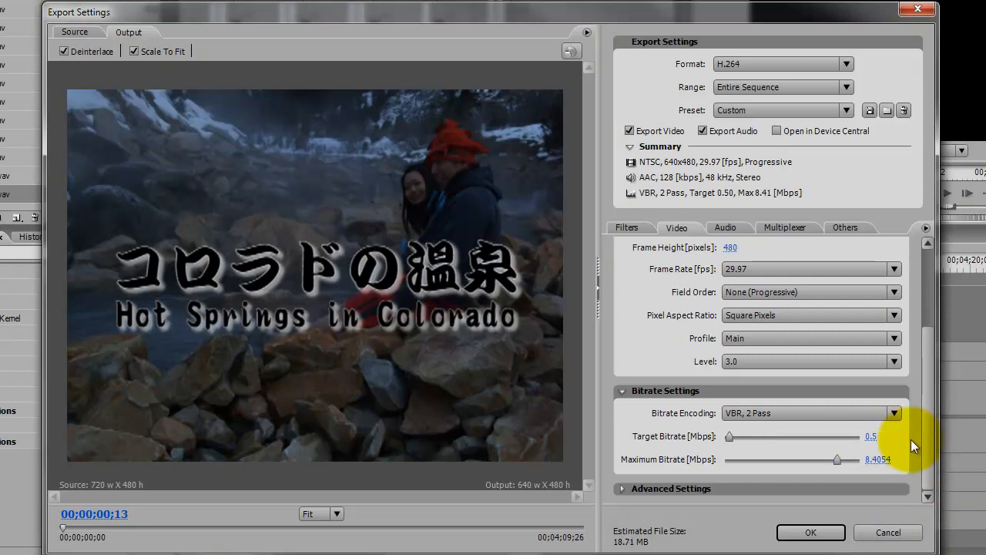
click(871, 436)
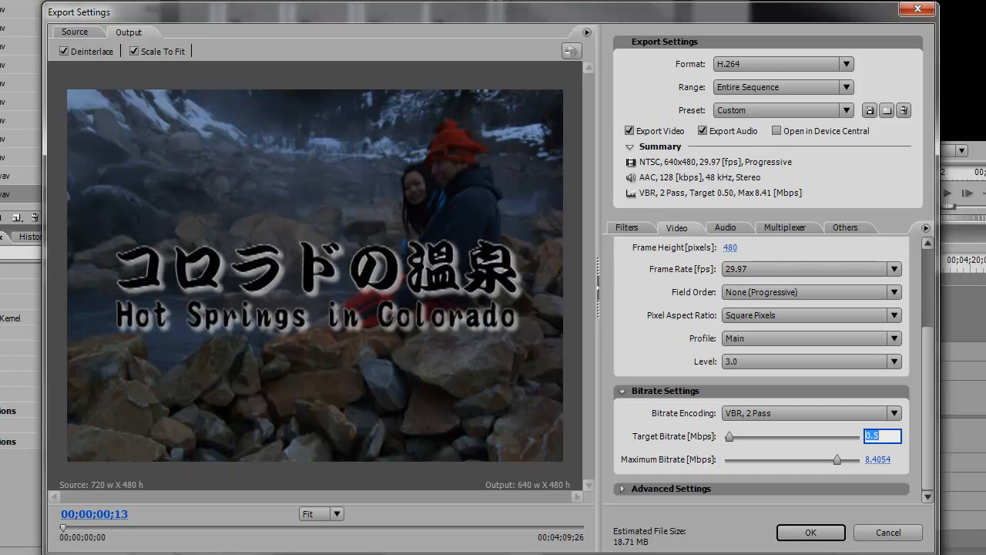
text(6)
click(906, 451)
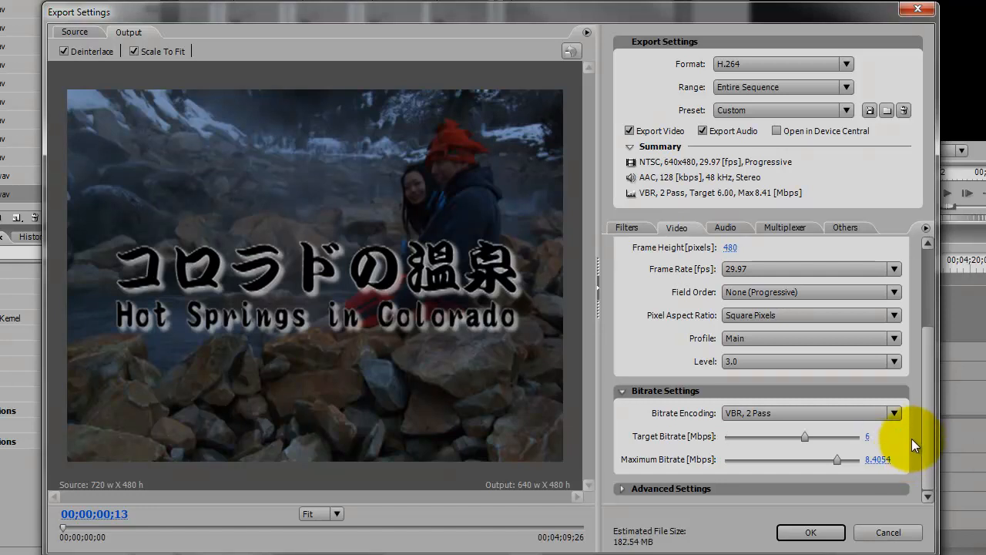
Set the video target bitrate back to 3 Mbps
click(870, 436)
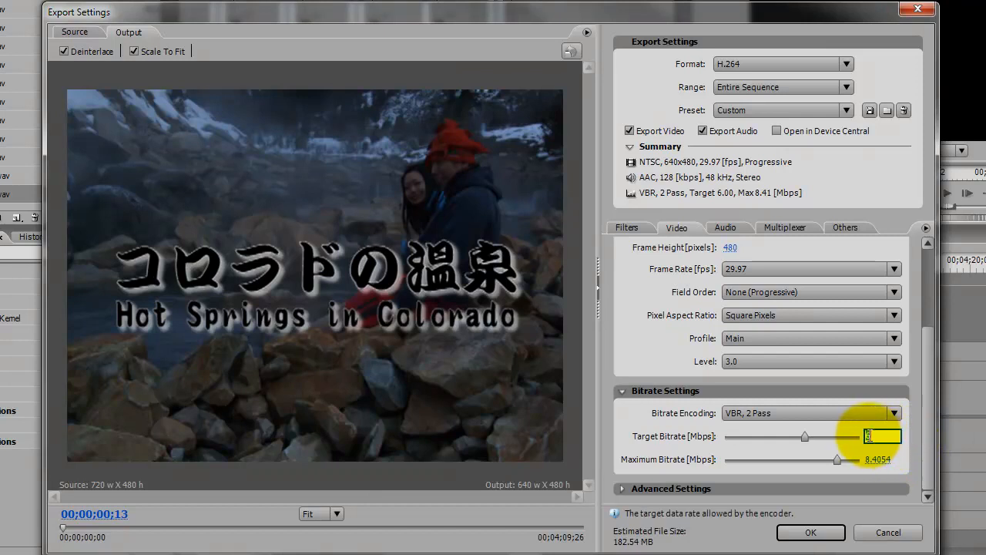
text(3)
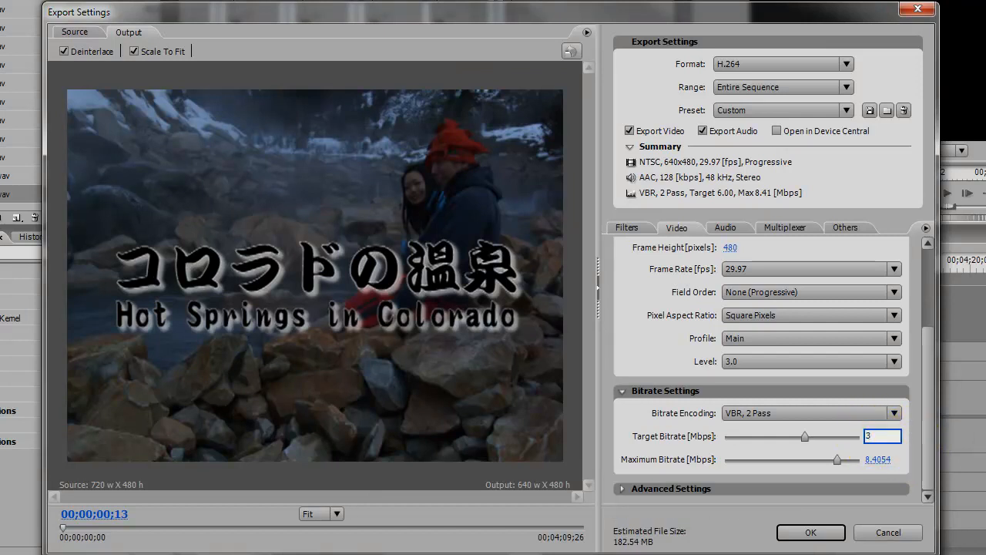
click(920, 399)
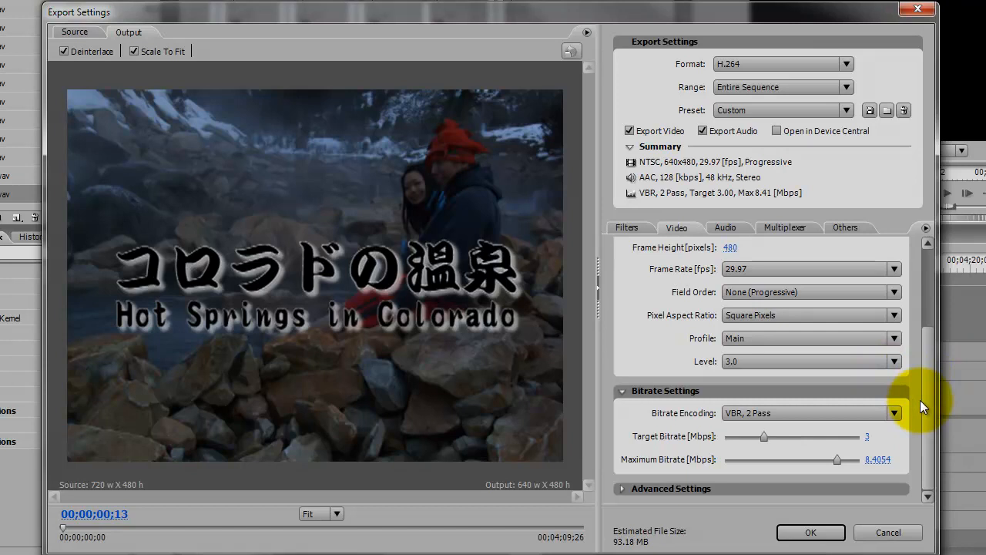